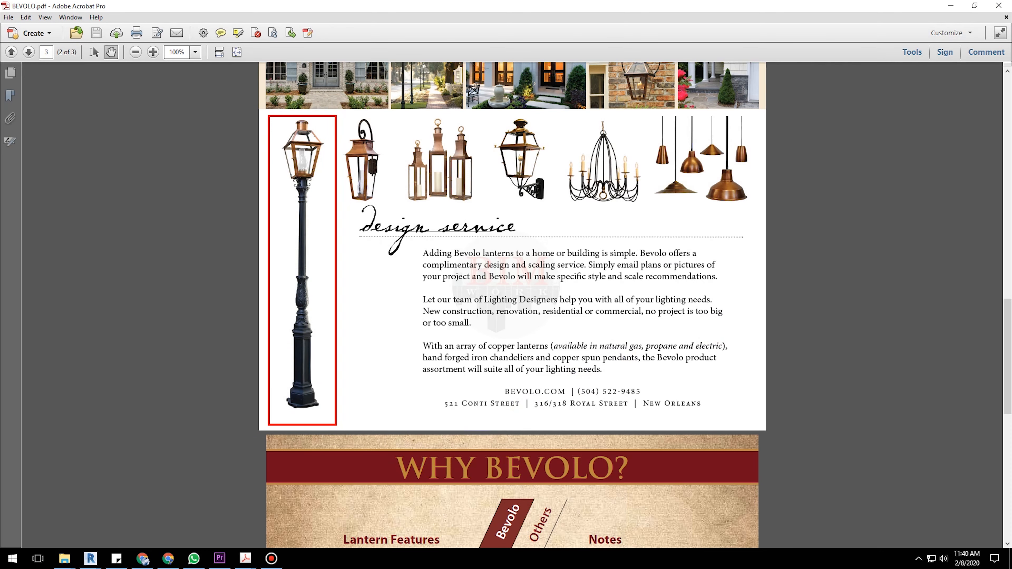
Review the lamp post in the Bevolo brochure, and the pole image, installation section and post base detail in the gas lamp layout drawing
scroll(594, 235, "down", 8)
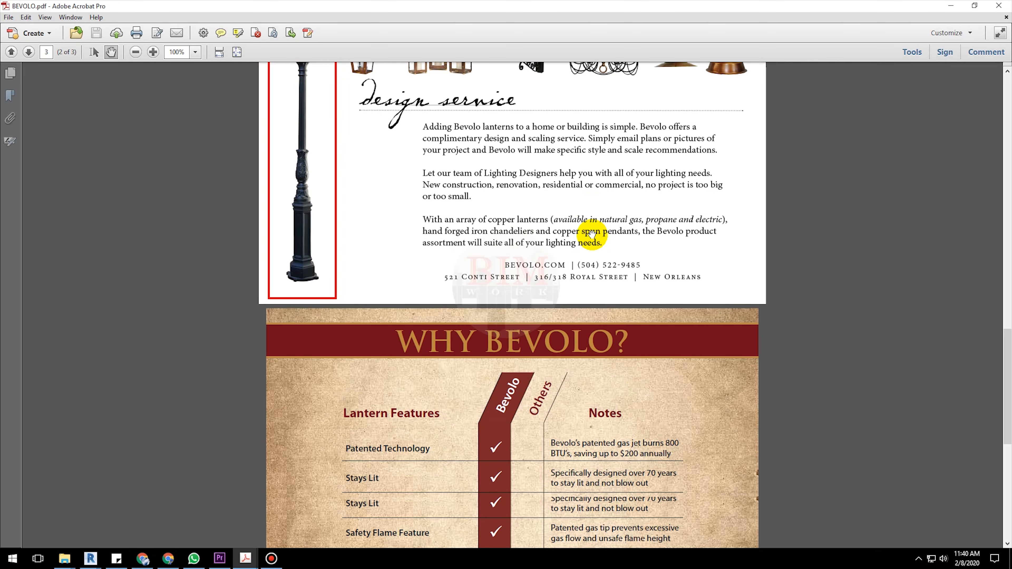
scroll(592, 234, "down", 3)
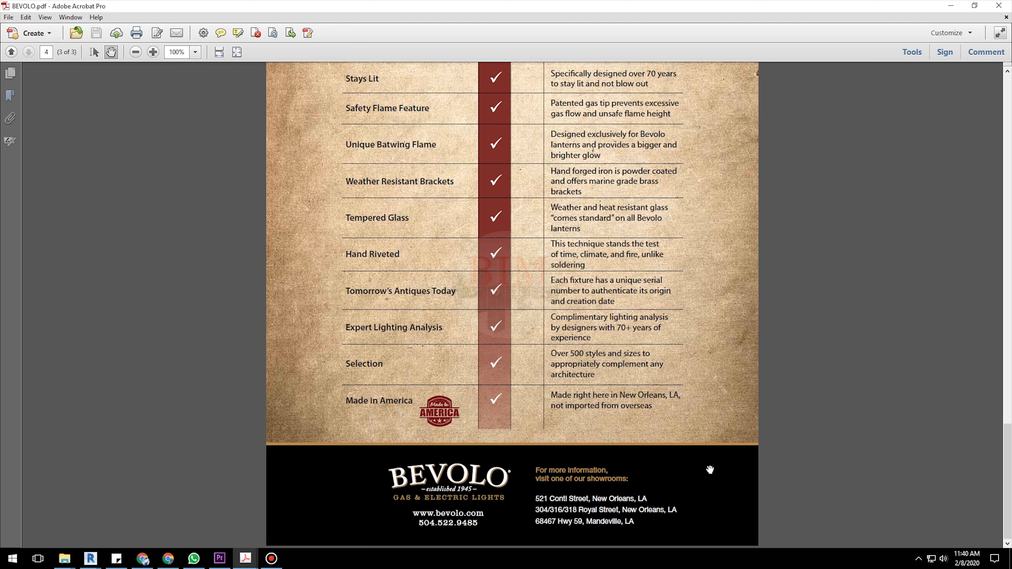
scroll(710, 470, "up", 6)
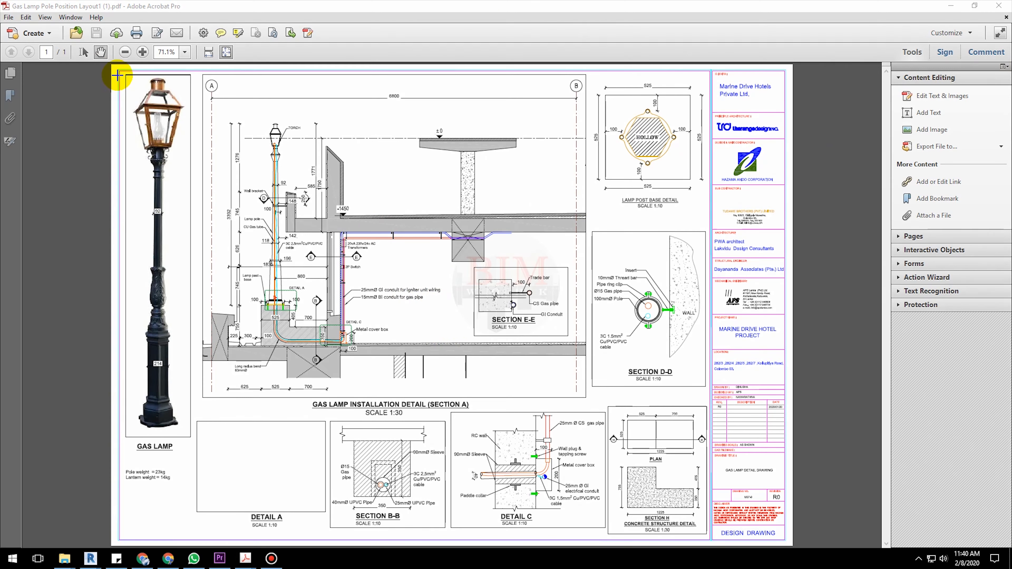
left_click_drag(117, 72, 191, 461)
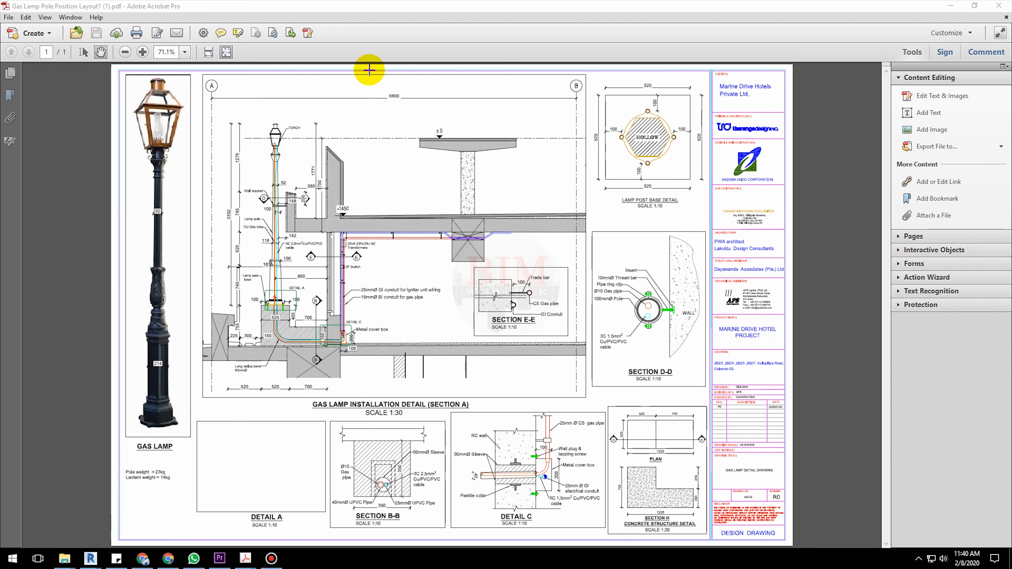
mouse_move(269, 138)
left_mouse_down()
mouse_move(345, 297)
mouse_move(349, 373)
left_mouse_up()
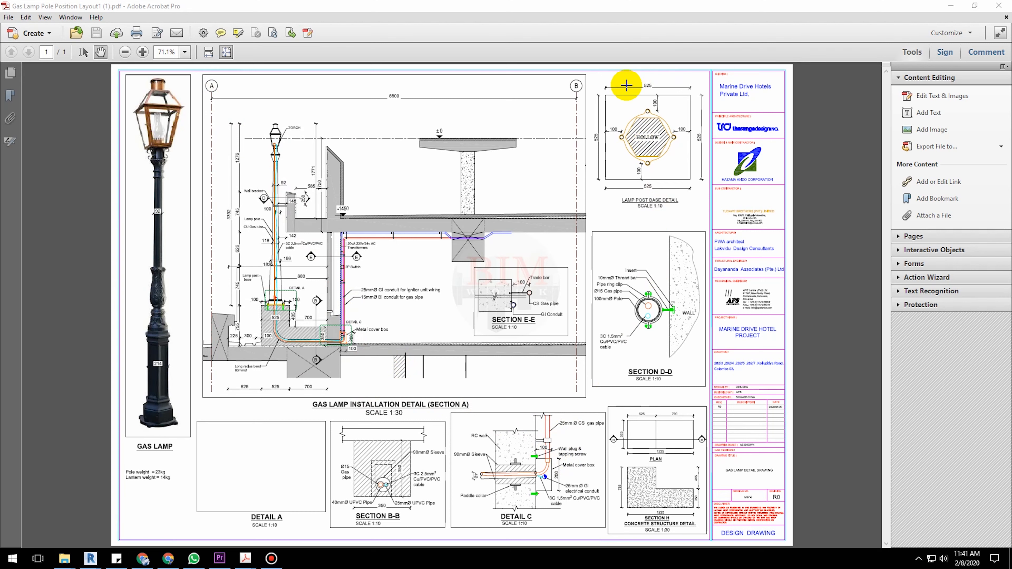
left_click_drag(598, 88, 697, 196)
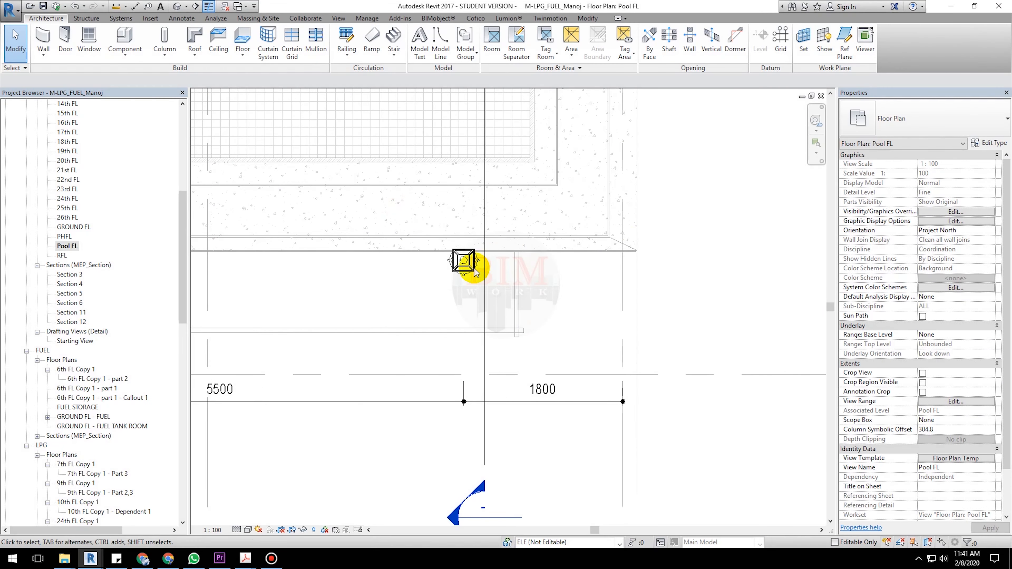
Switch to Revit and examine the gas lamp positions along the outer edge of the Pool FL floor plan
scroll(538, 274, "down", 5)
middle_click_drag(538, 274, 603, 316)
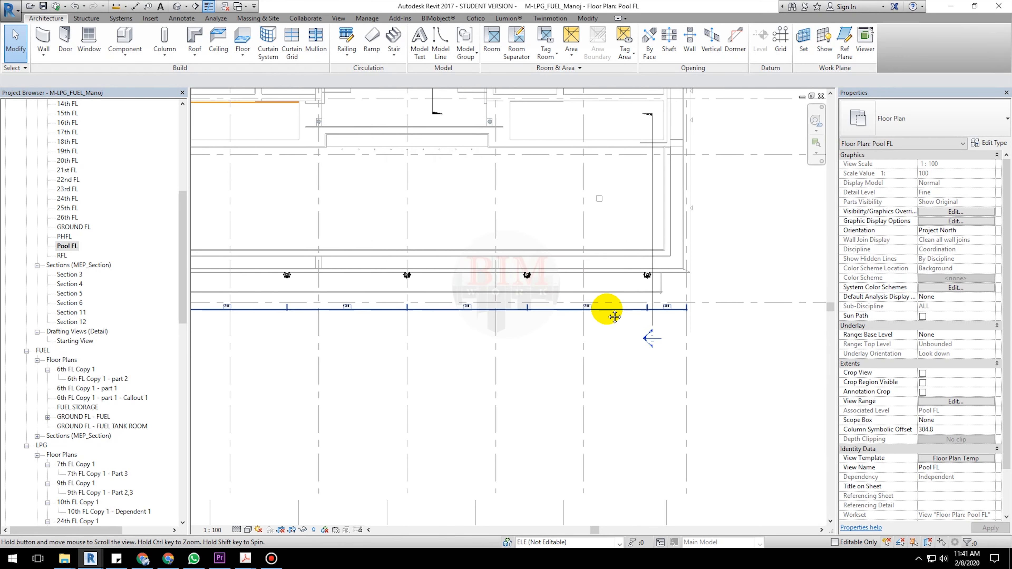
scroll(520, 332, "down", 4)
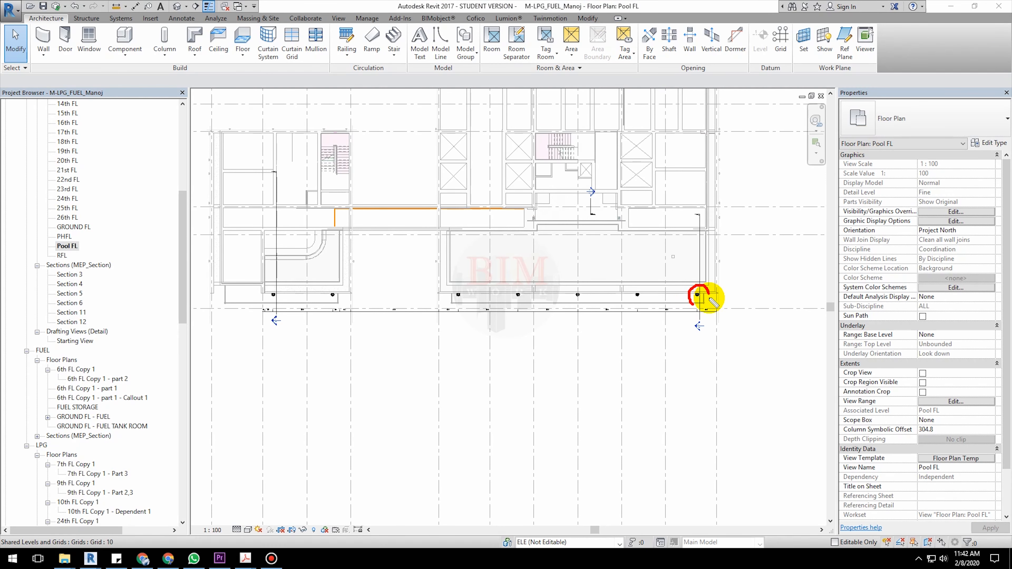
left_click_drag(590, 288, 591, 304)
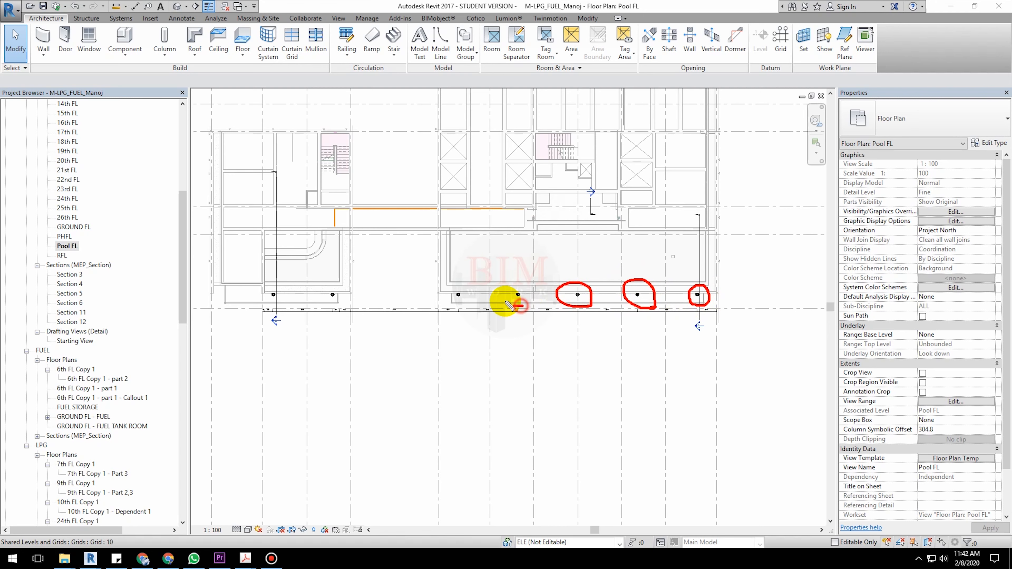
left_click_drag(338, 304, 328, 295)
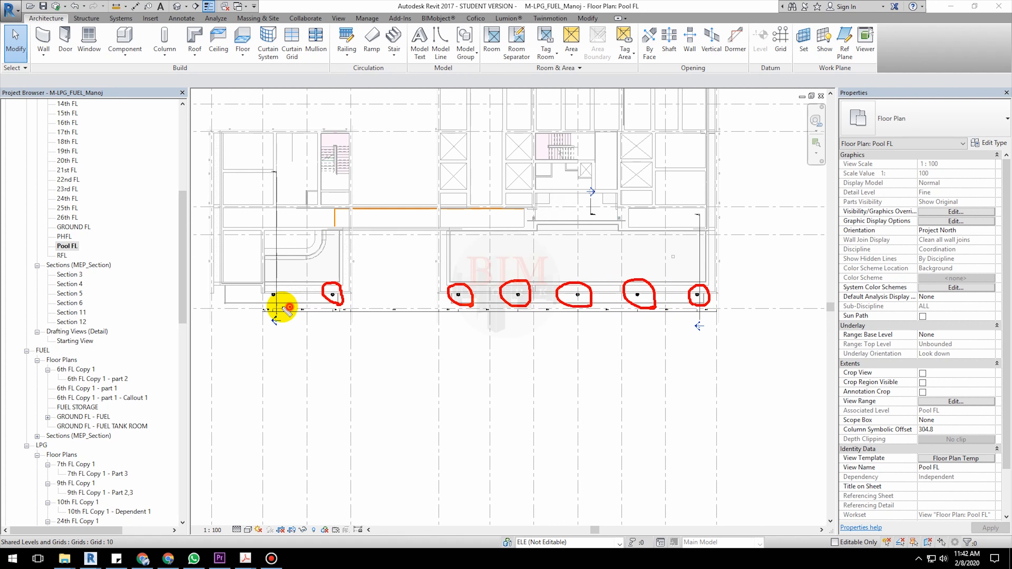
left_click_drag(224, 264, 792, 346)
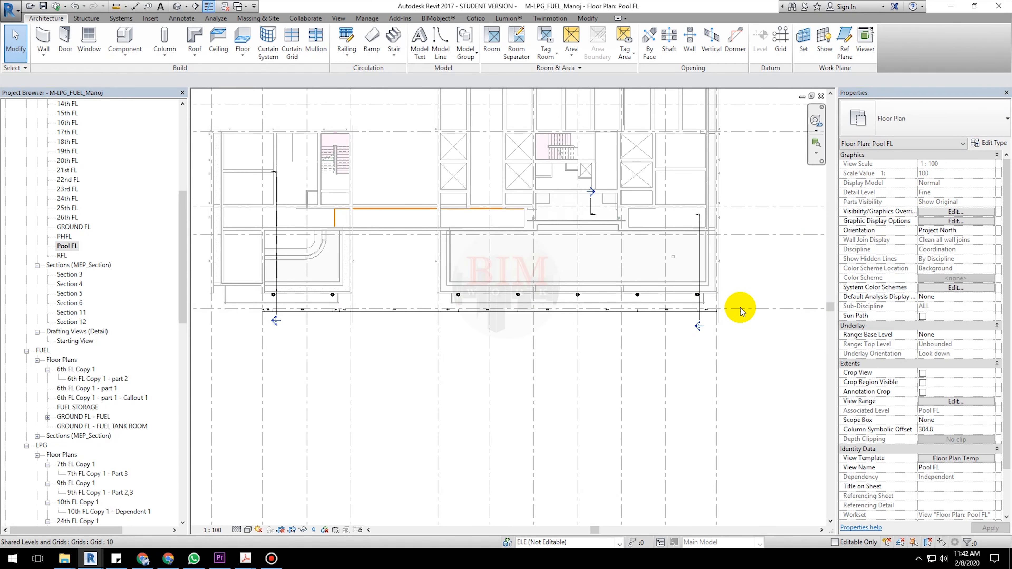
scroll(707, 301, "up", 2)
scroll(706, 300, "up", 4)
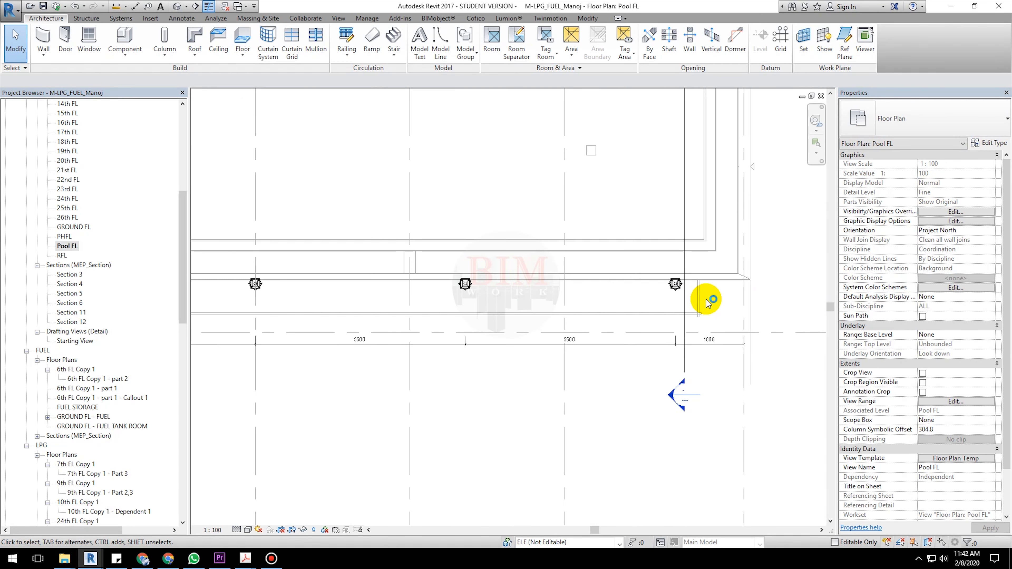
Open the Section 15 view from its section line beside the end lamp on the Pool FL plan
middle_click_drag(719, 305, 517, 354)
left_click(517, 284)
scroll(518, 284, "down", 2)
right_click(517, 354)
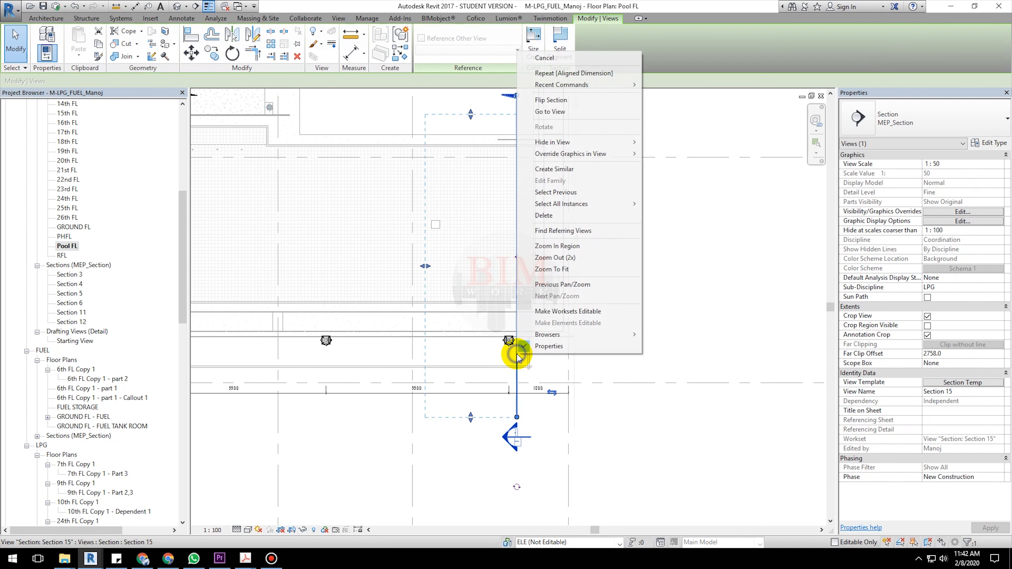
left_click(578, 114)
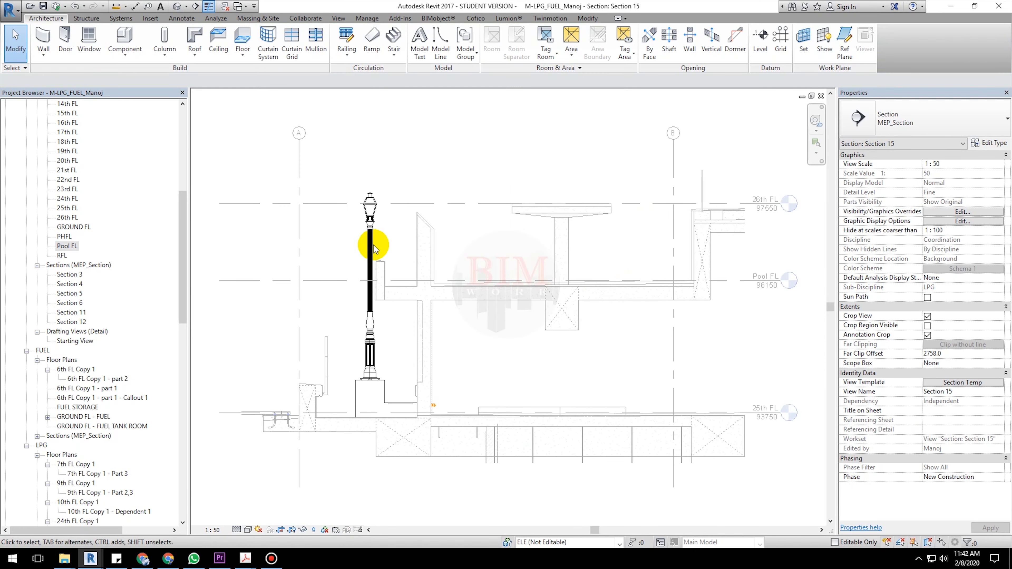
Examine the full lamp post, from lantern to base, in the Section 15 view
scroll(343, 242, "up", 4)
left_click(418, 198)
scroll(452, 211, "down", 4)
left_click(464, 367)
left_click_drag(396, 304, 404, 381)
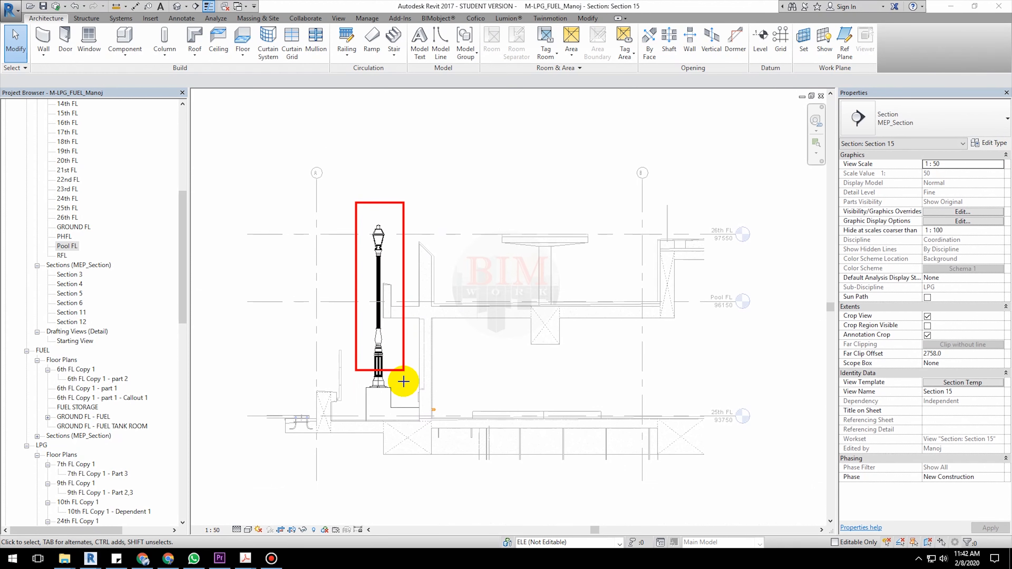
Place a chained aligned dimension above the lamp from grid A through the pole's centre to the adjacent wall's centreline
scroll(418, 351, "up", 2)
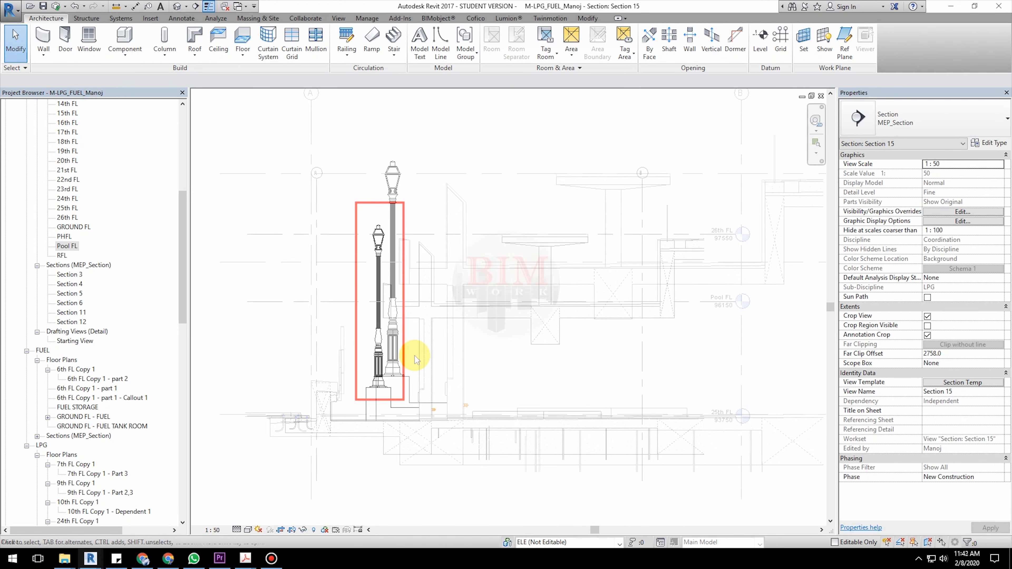
key("d")
key("i")
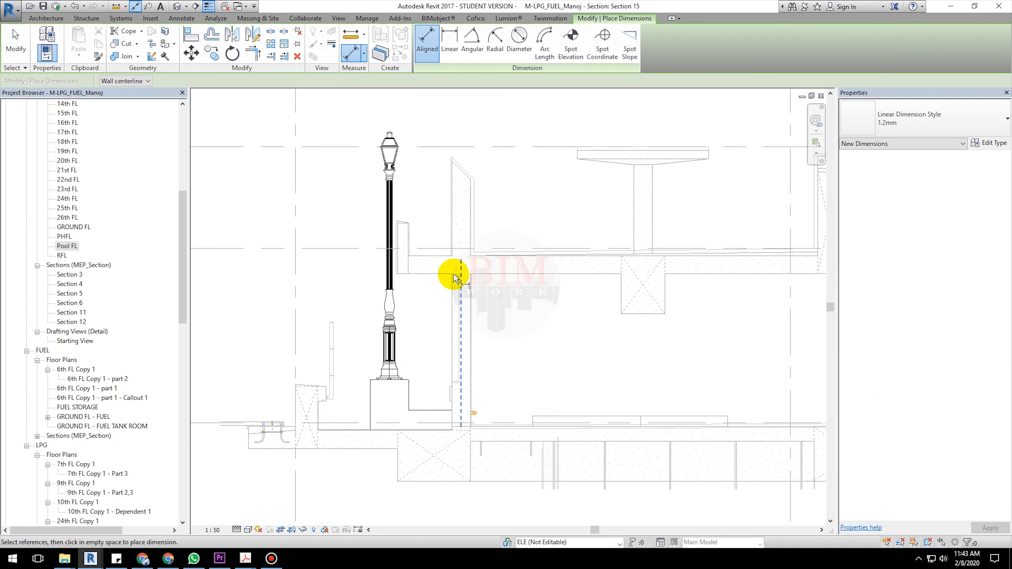
scroll(443, 287, "up", 2)
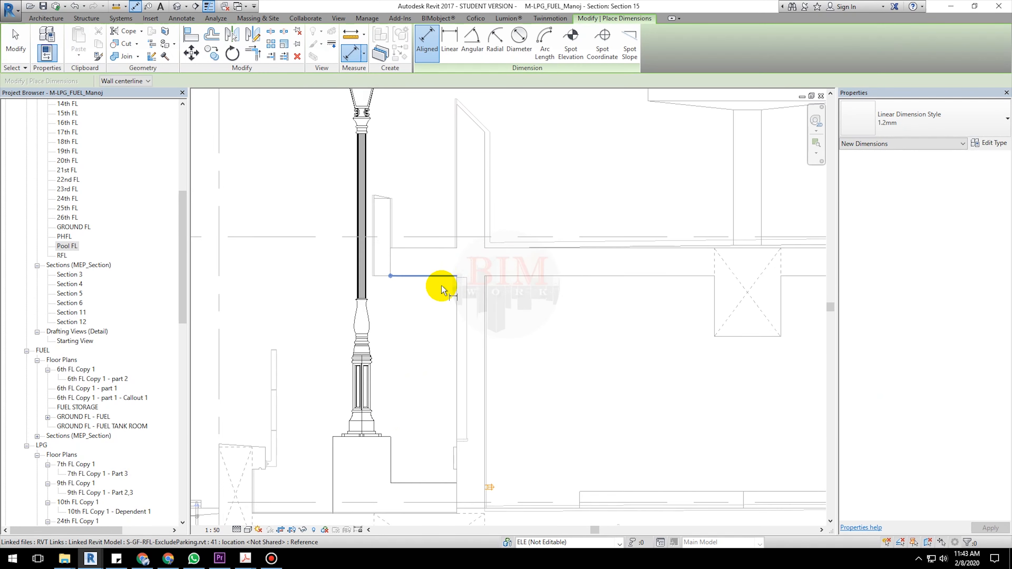
left_click(472, 300)
left_click(367, 319)
scroll(411, 350, "down", 3)
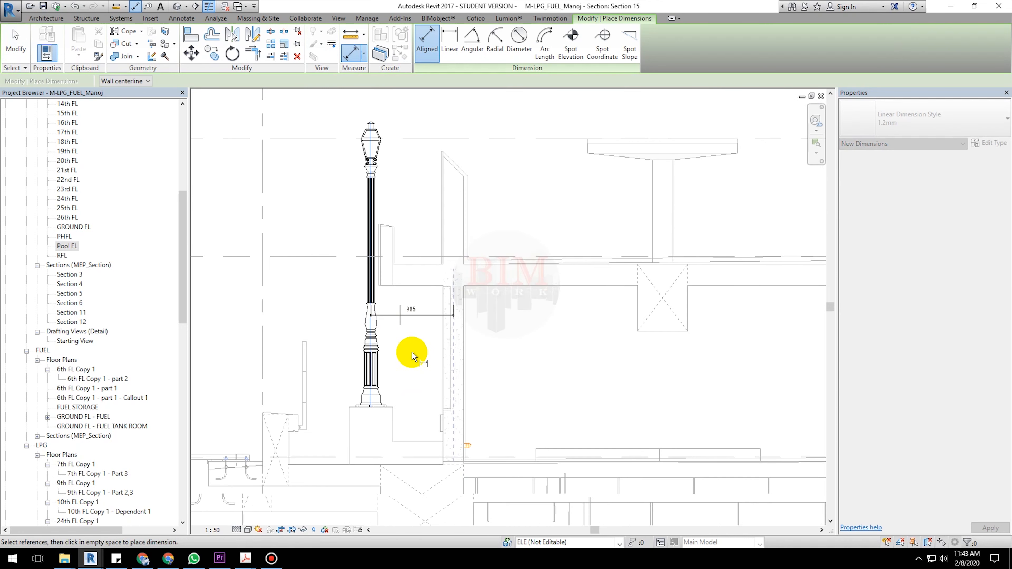
middle_click_drag(440, 264, 436, 345)
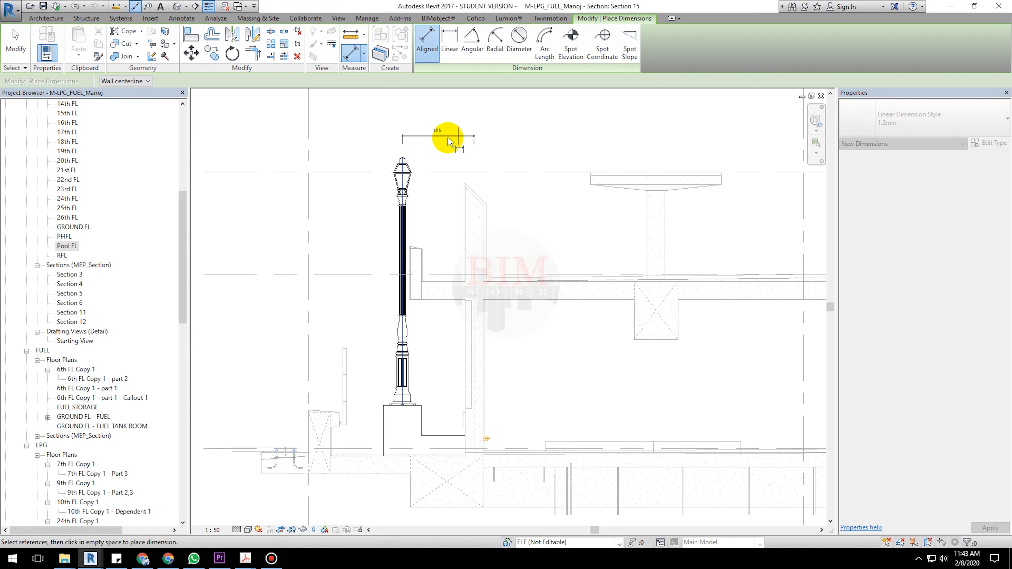
left_click(309, 148)
scroll(476, 142, "down", 1)
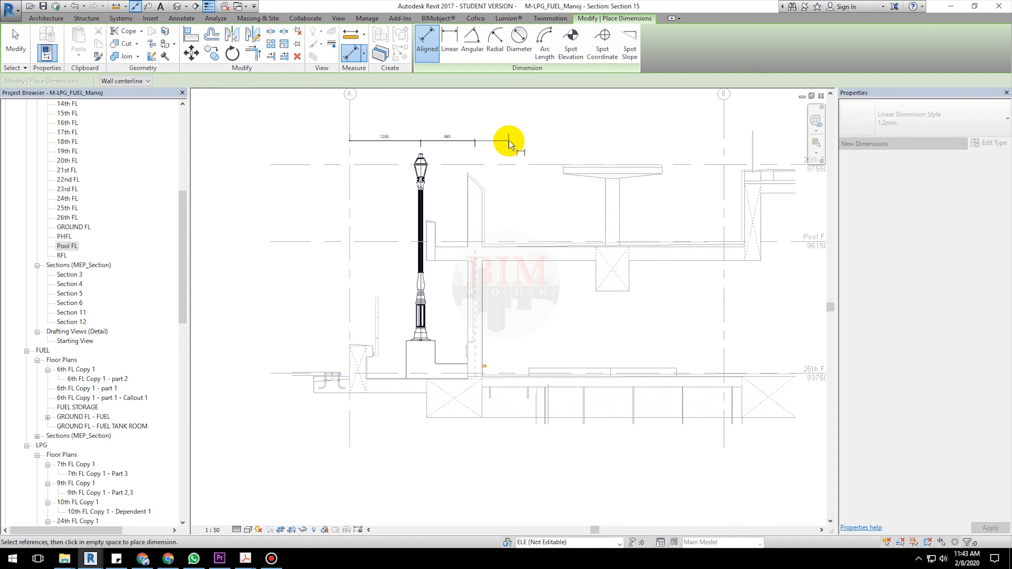
scroll(447, 177, "up", 2)
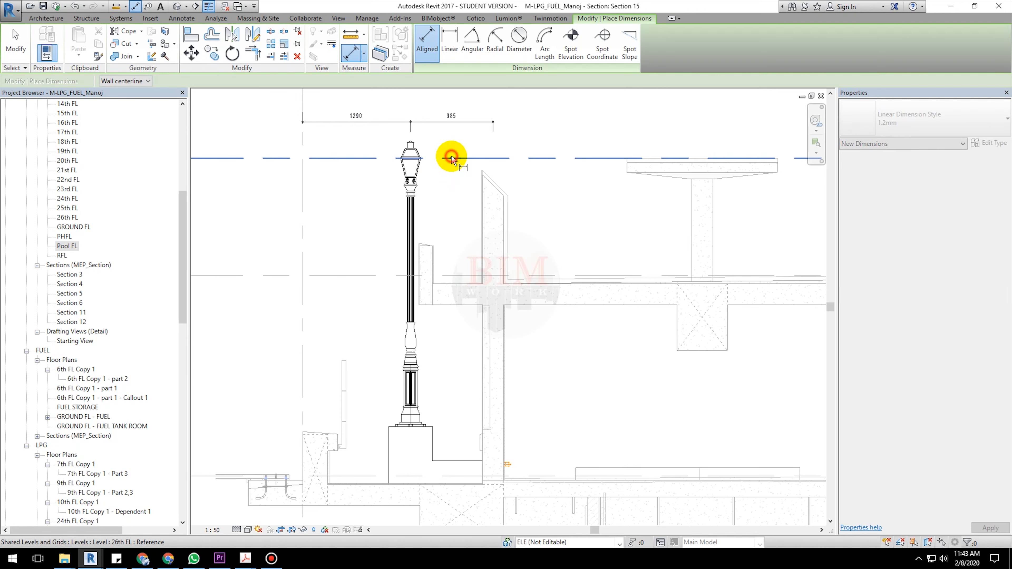
Dimension the vertical distance from the 26th FL level line to the top of the lamp's base block
scroll(443, 414, "up", 2)
left_click(423, 434)
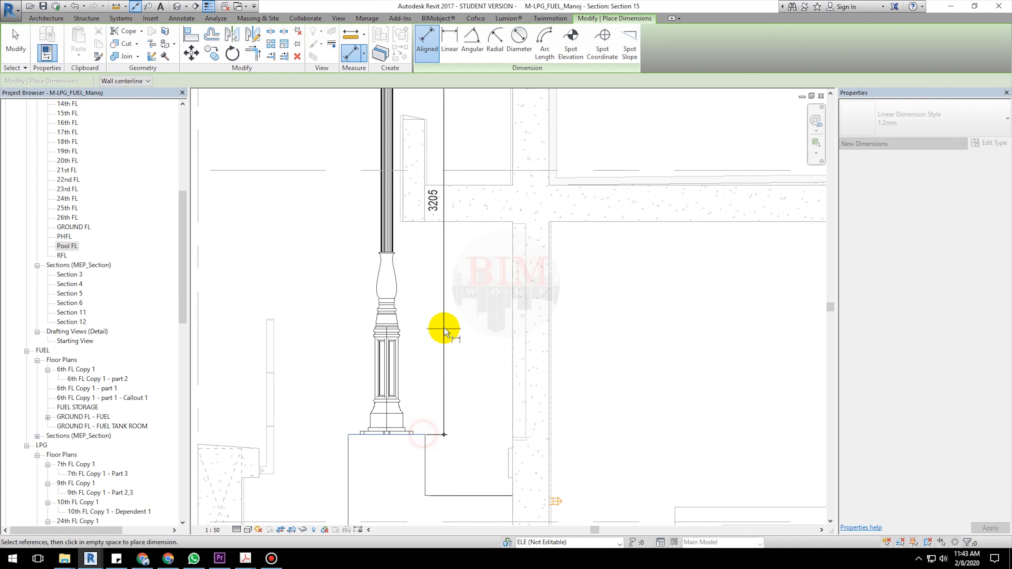
scroll(444, 328, "down", 2)
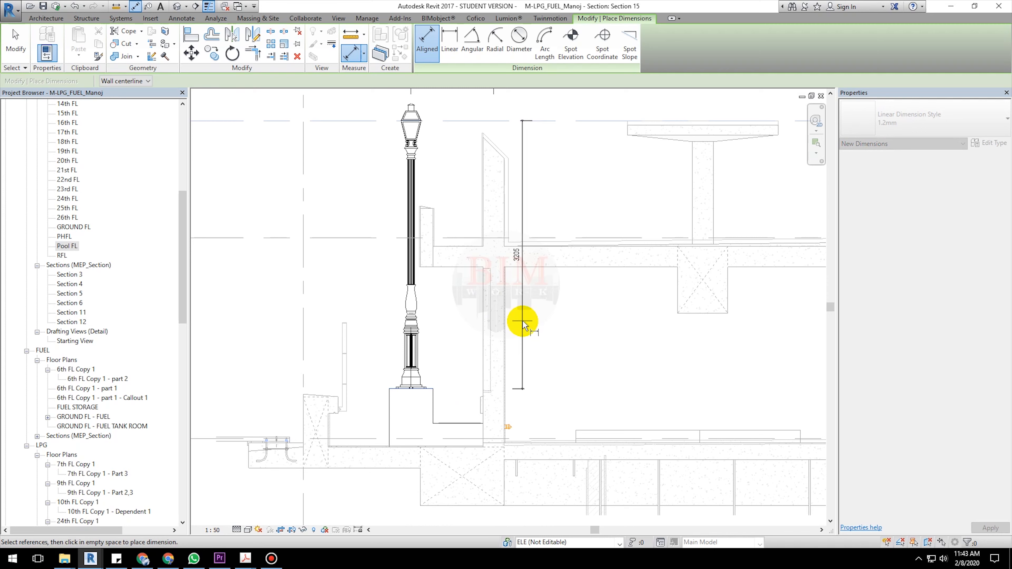
left_click(524, 326)
Dimension the full height of the lamp's base block, placing the dimension on its outer side away from the wall
middle_click_drag(451, 353, 473, 372)
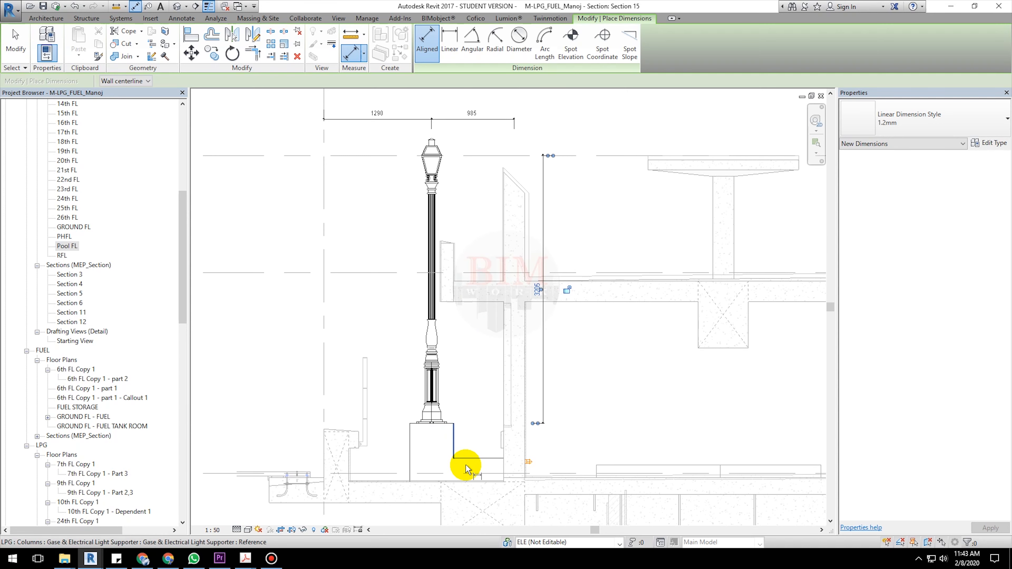
scroll(463, 468, "up", 2)
left_click(386, 405)
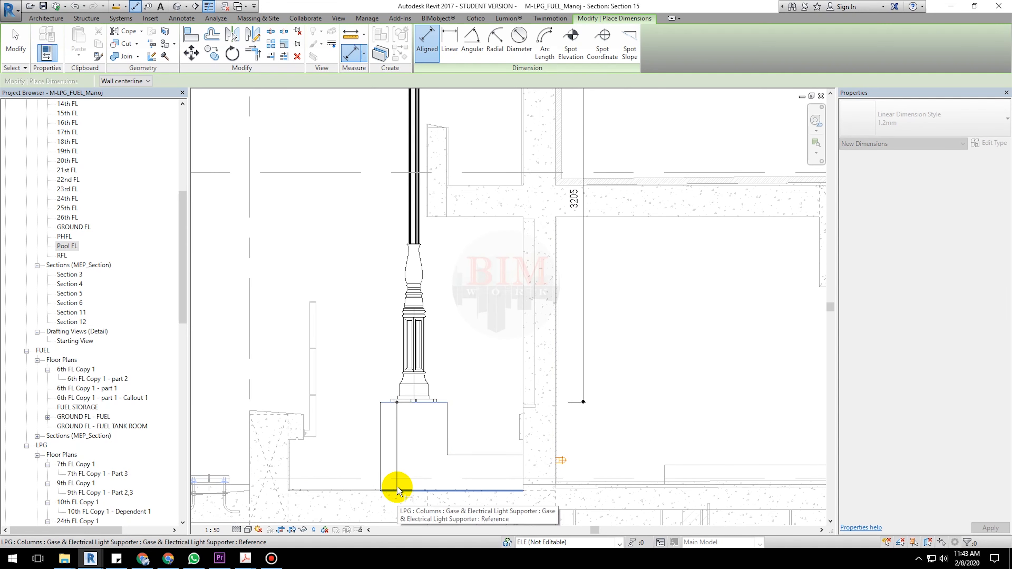
left_click(398, 490)
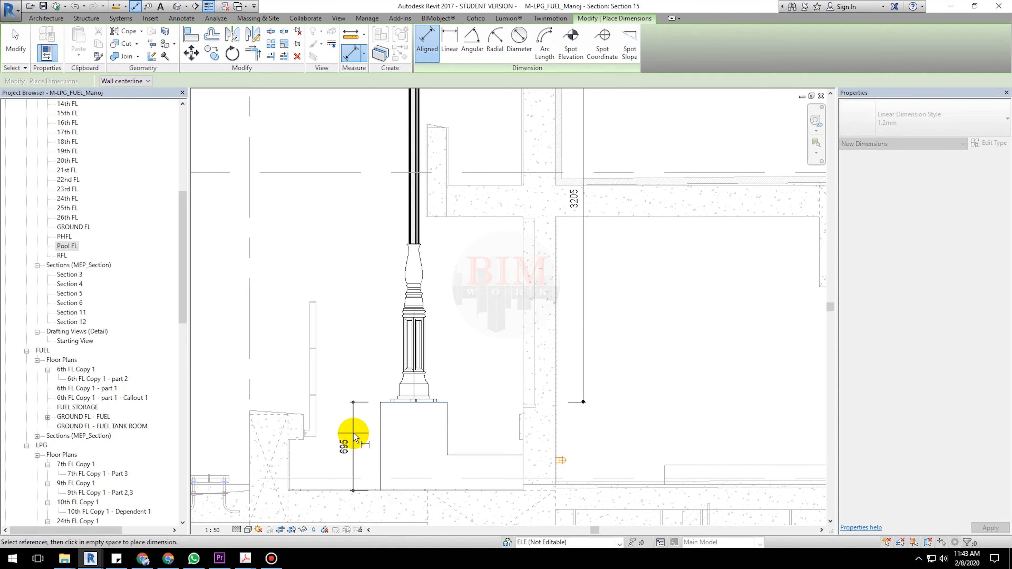
left_click(353, 435)
Place a chained dimension below the stepped base for the widths of its tall block and its low ledge up to the wall
scroll(381, 434, "up", 2)
left_click(382, 406)
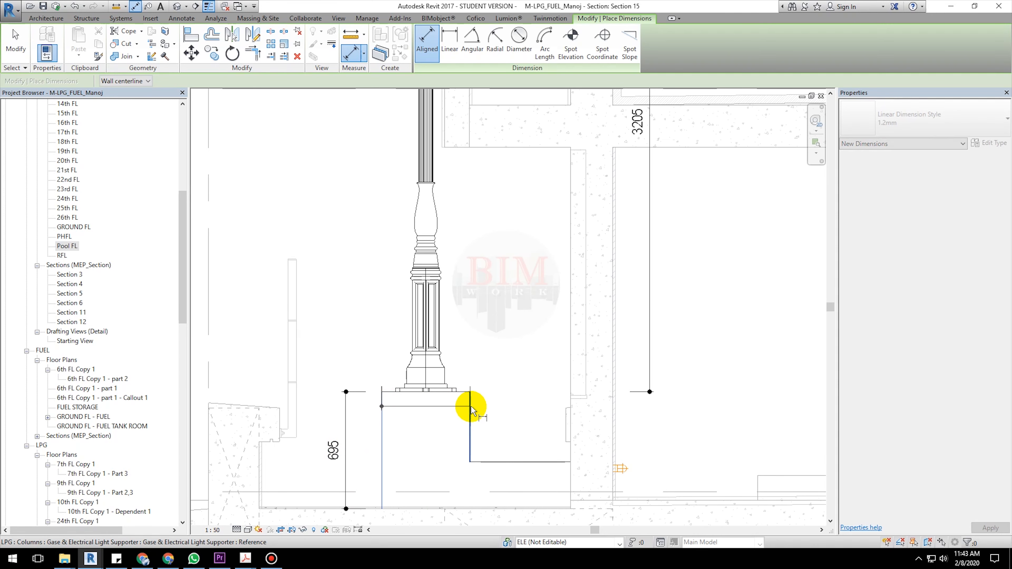
left_click(470, 407)
middle_click_drag(474, 446, 470, 345)
left_click(572, 371)
left_click(583, 459)
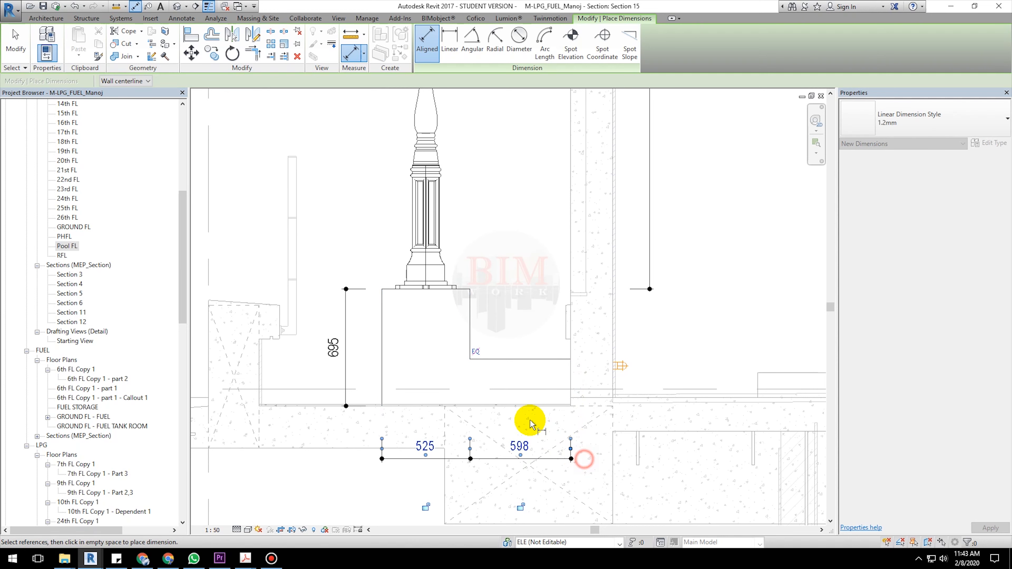
Dimension the height of the base's low ledge on the far side of the wall, and end dimensioning
left_click(533, 361)
left_click(529, 404)
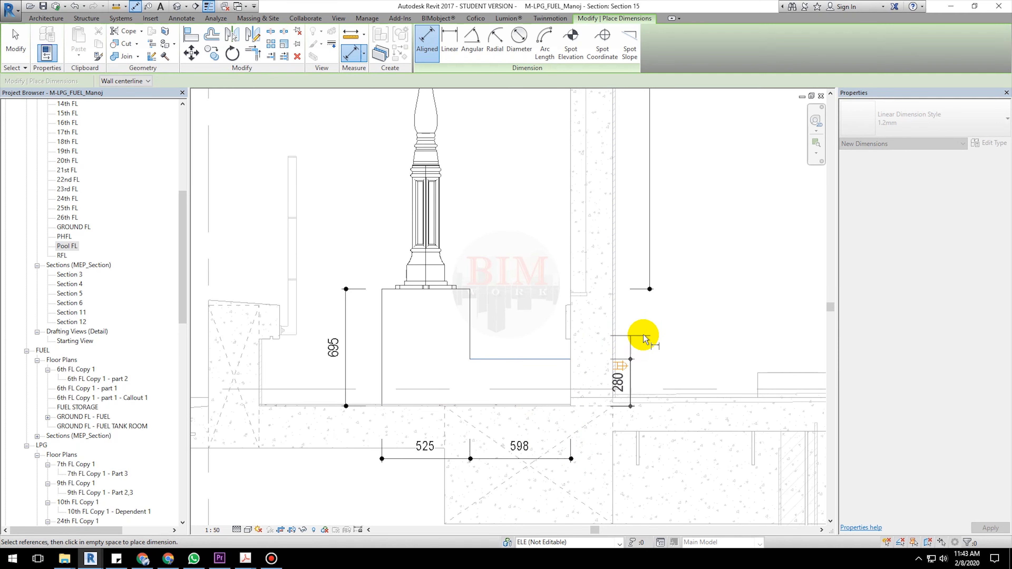
left_click(651, 298)
scroll(522, 340, "down", 2)
key("Escape")
key("Escape")
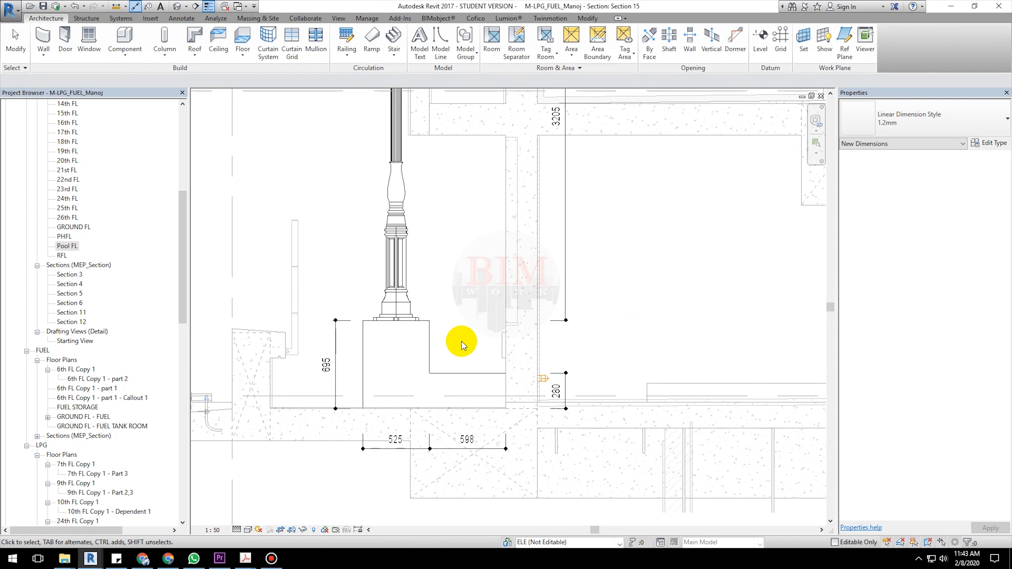
Inspect the dimensioned lamp post and its stepped base support in the section
scroll(448, 337, "down", 4)
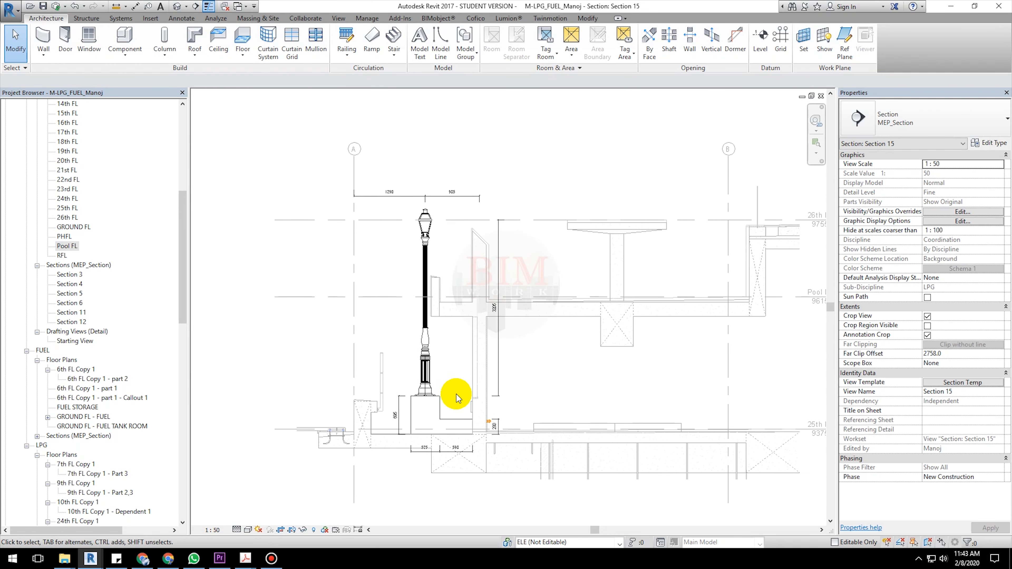
scroll(452, 384, "up", 2)
middle_click_drag(452, 385, 463, 336)
scroll(442, 378, "up", 4)
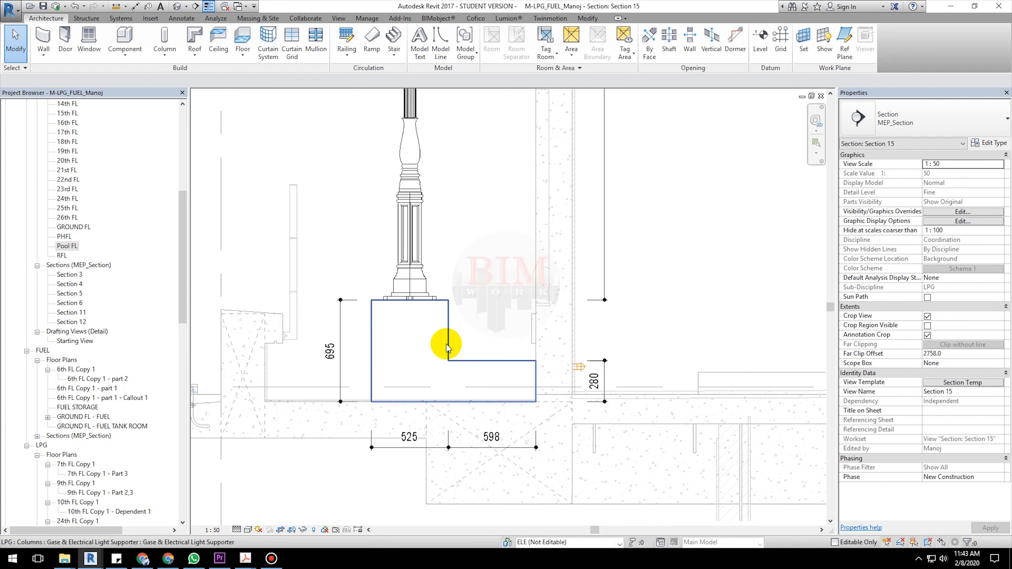
left_click(447, 349)
left_click(471, 293)
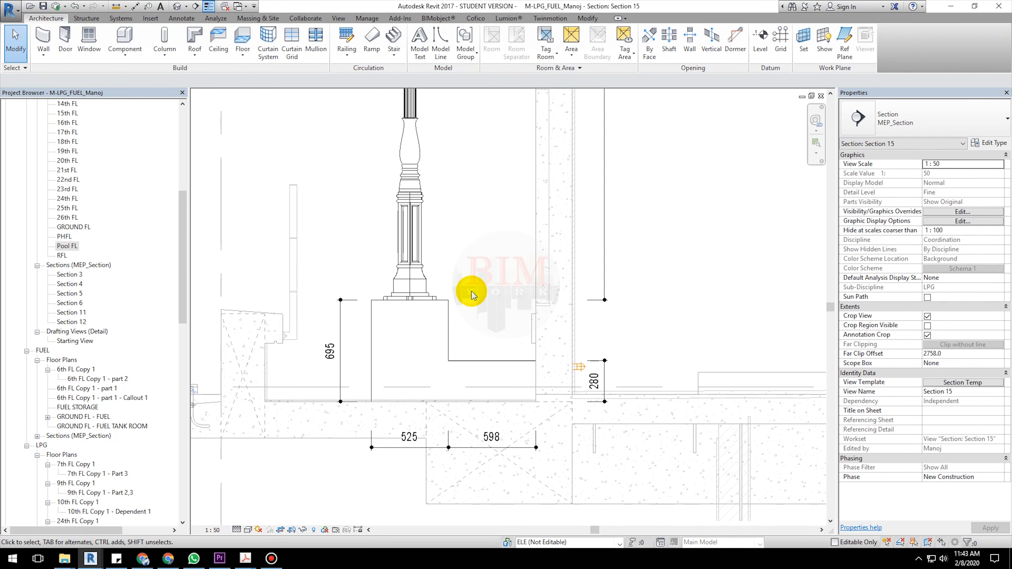
scroll(472, 295, "down", 4)
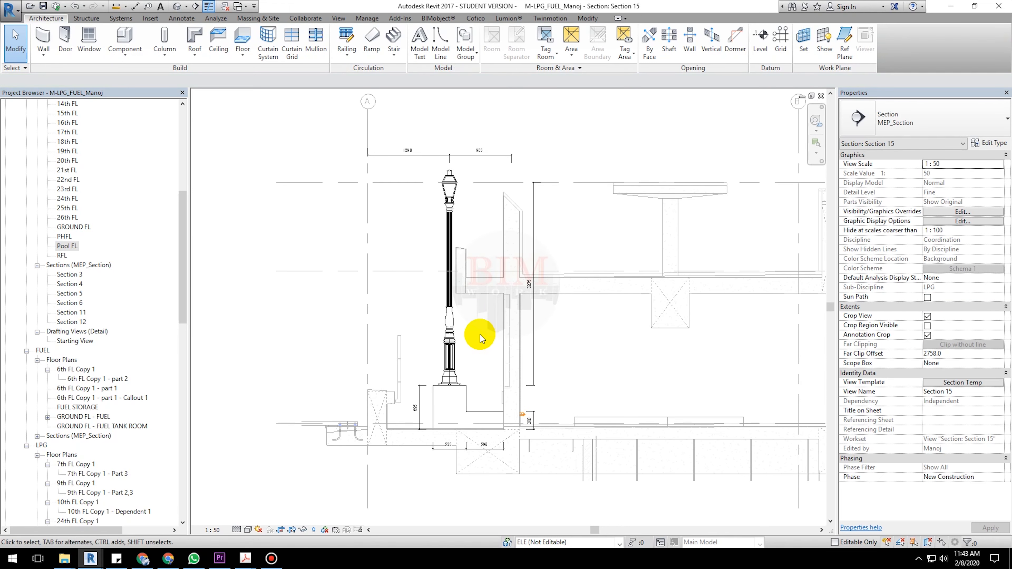
Open a 3D view cropped by a selection box around the lamp post, and view the post and its base from the front
left_click(452, 324)
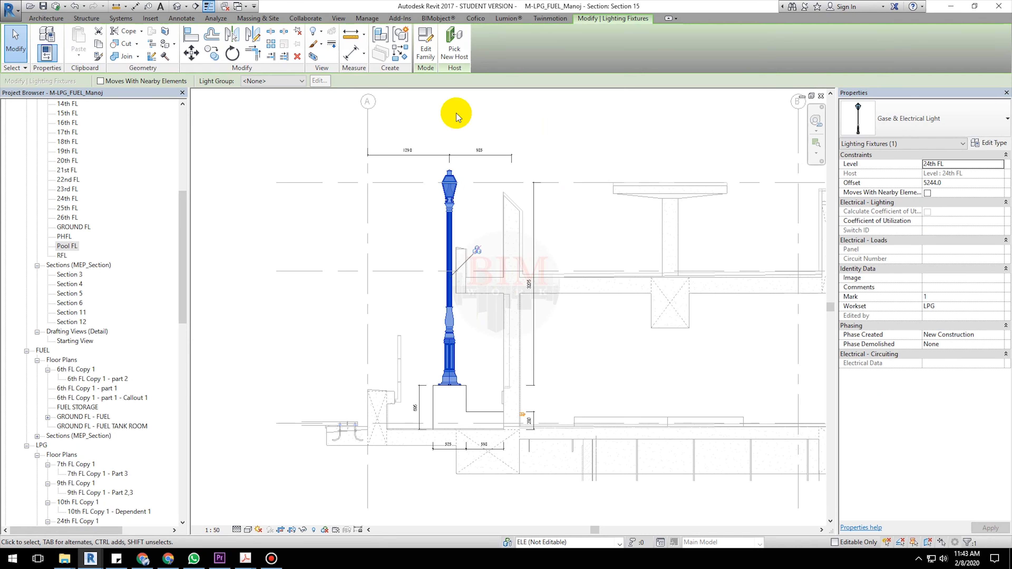
left_click(313, 57)
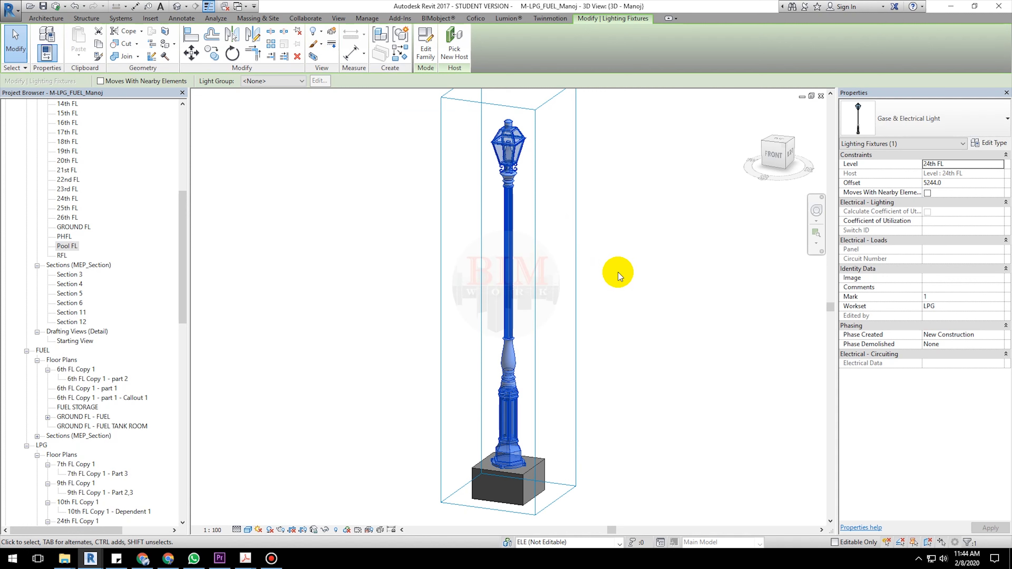
left_click(619, 272)
mouse_move(483, 395)
middle_mouse_down("shift")
mouse_move(517, 389)
mouse_move(484, 386)
middle_mouse_up("shift")
left_click(543, 351)
middle_click_drag(558, 291, 612, 337, "shift")
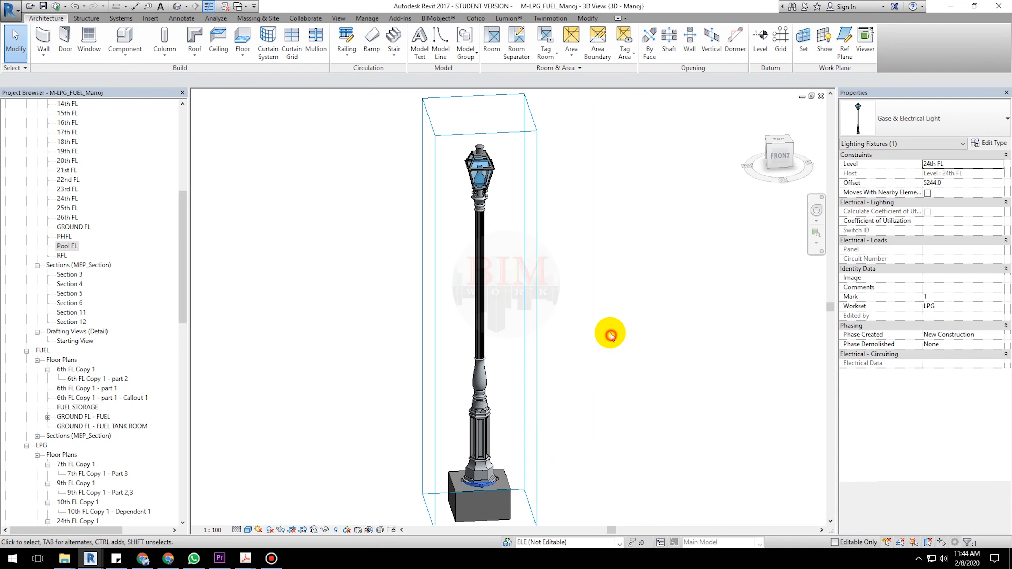
Temporarily hide the section box category in the 3D view of the lamp post
left_click(535, 321)
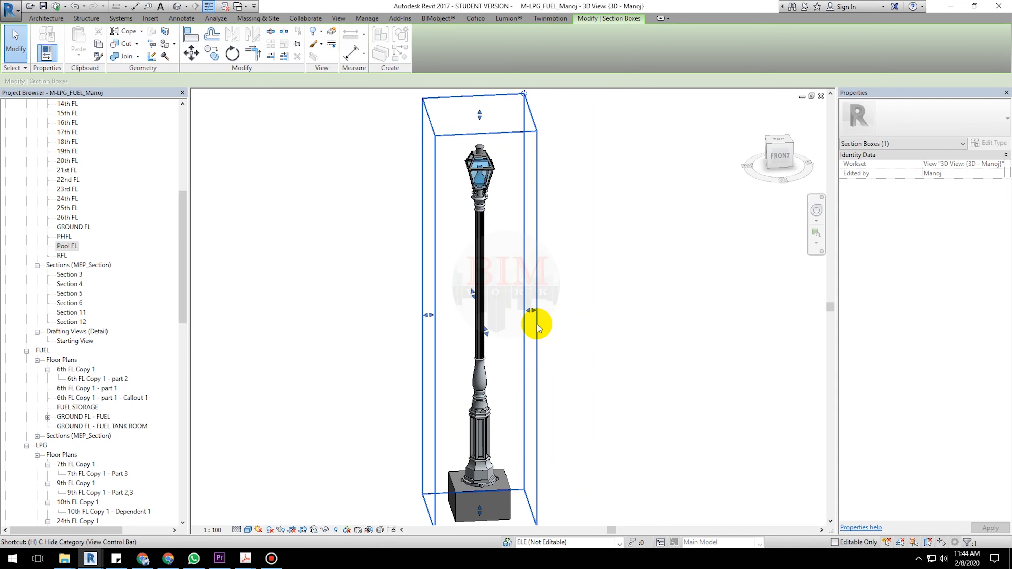
key("h")
key("c")
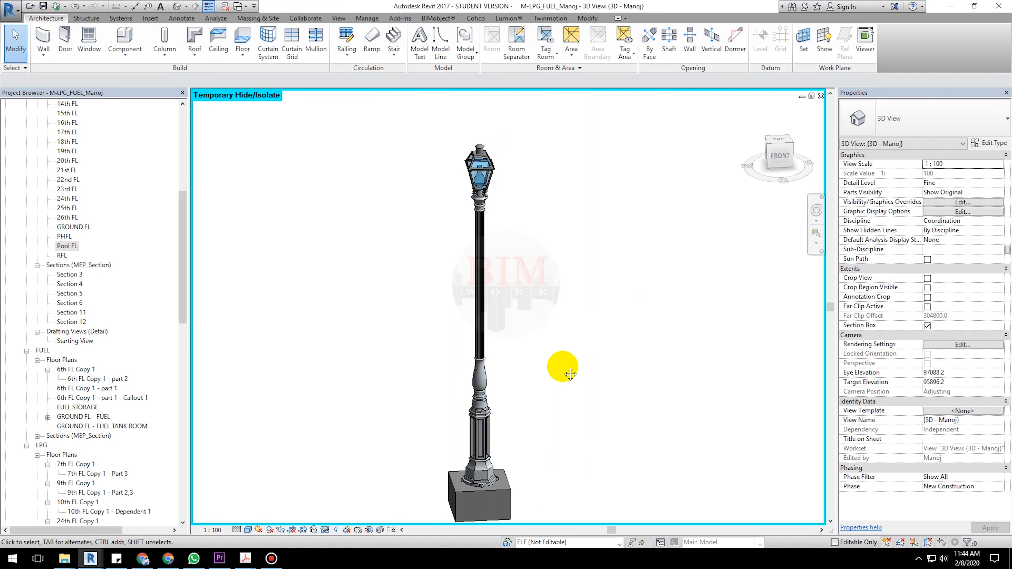
left_click(482, 359)
middle_click_drag(481, 380, 566, 344, "shift")
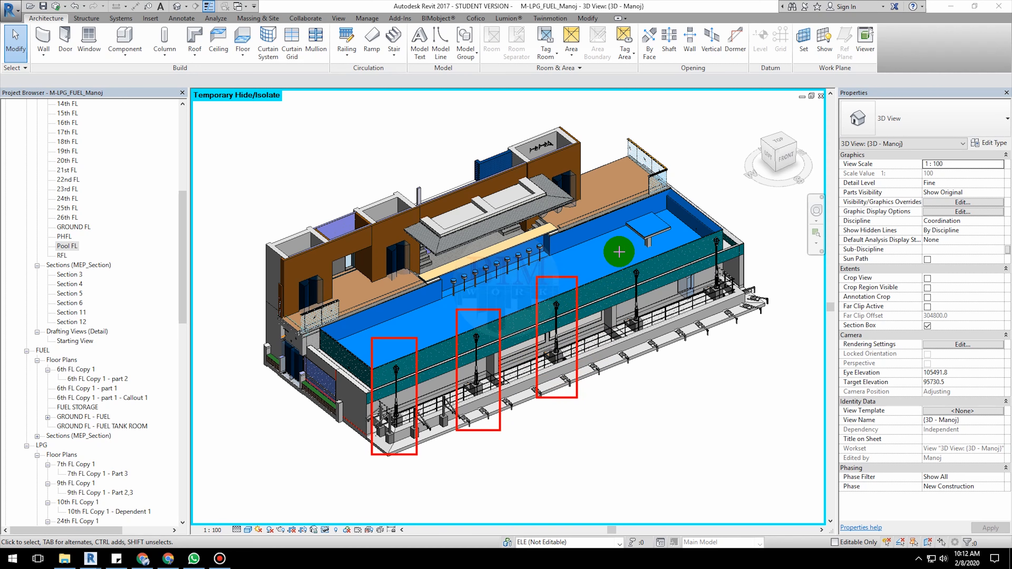
left_click_drag(661, 316, 655, 364)
left_click_drag(727, 239, 737, 321)
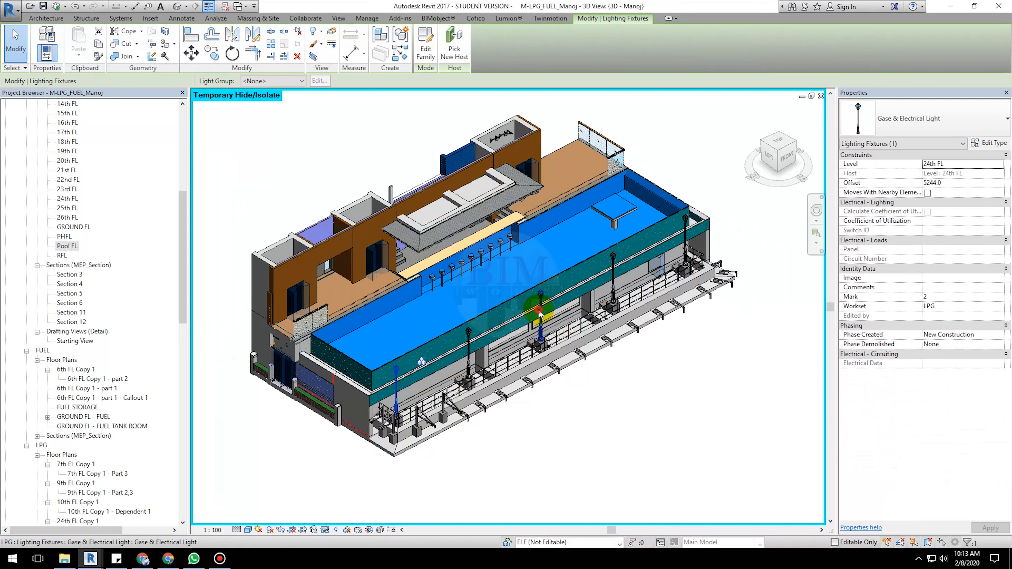
Inspect the gas lamp posts along the pool's outer wall up close, from their glazed lantern heads to their pedestals on the concrete blocks
left_click(541, 312)
scroll(539, 351, "up", 8)
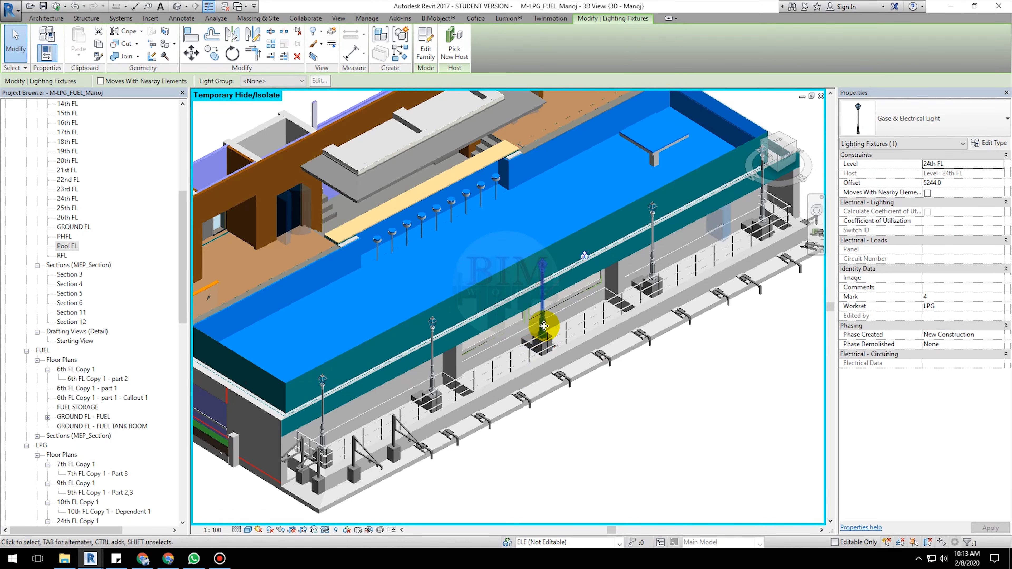
middle_click_drag(580, 315, 634, 329, "shift")
scroll(577, 292, "up", 3)
key("Escape")
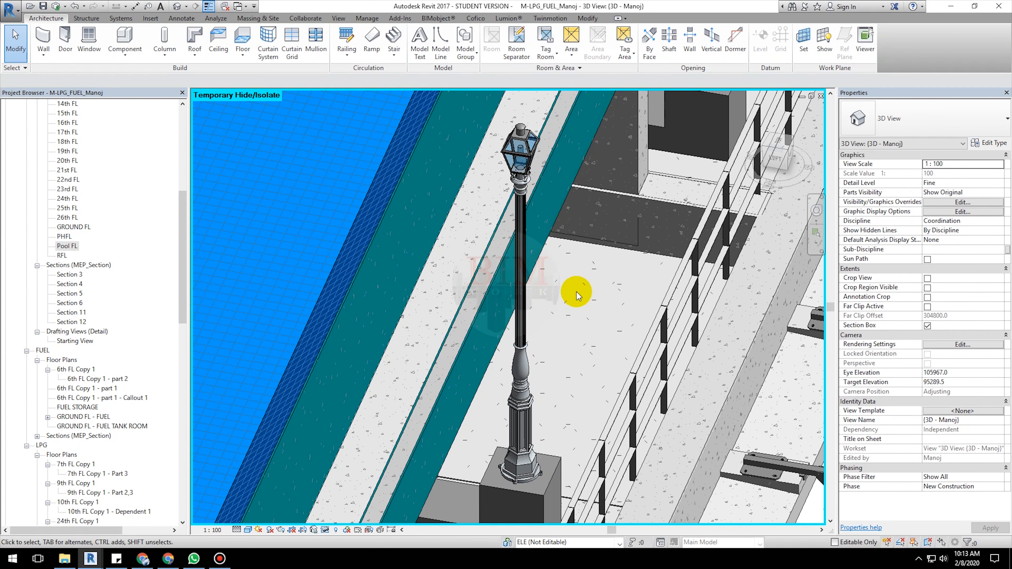
middle_click_drag(579, 364, 533, 324, "shift")
scroll(523, 139, "up", 2)
middle_click_drag(523, 140, 531, 218)
scroll(577, 221, "up", 5)
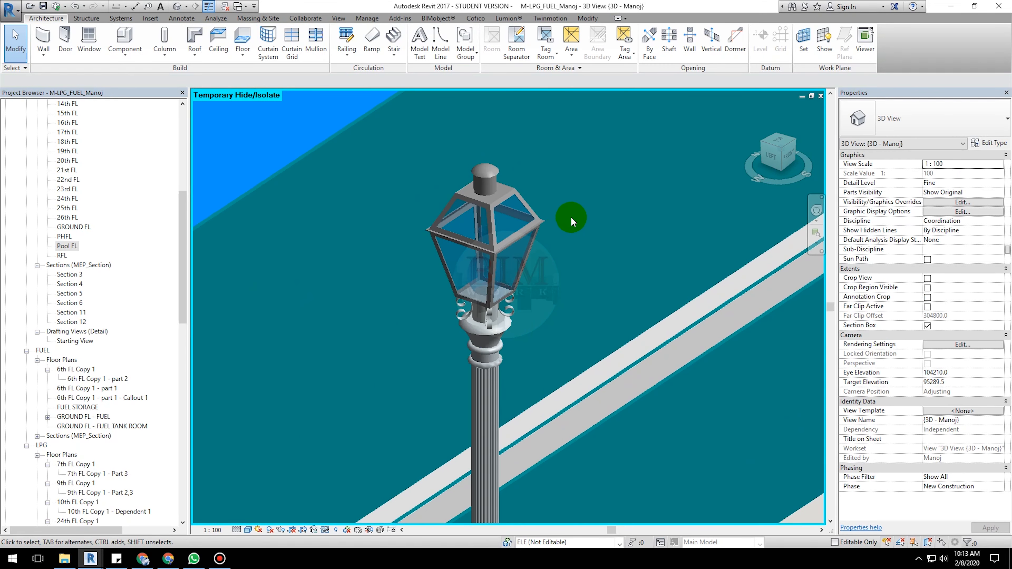
middle_click_drag(591, 249, 637, 248)
middle_click_drag(582, 285, 637, 181, "shift")
scroll(600, 214, "down", 5)
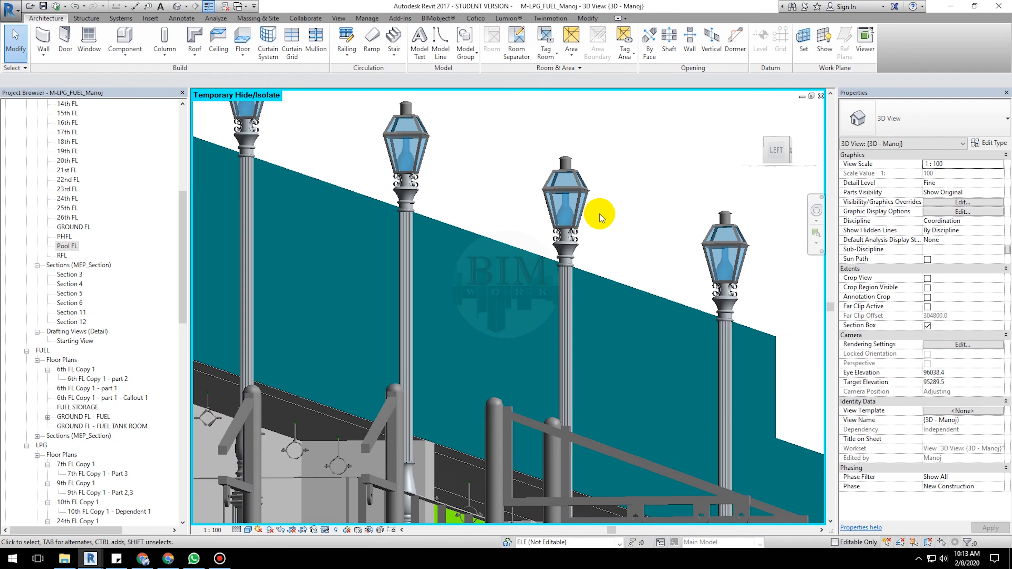
middle_click_drag(595, 263, 560, 475, "shift")
scroll(560, 475, "up", 4)
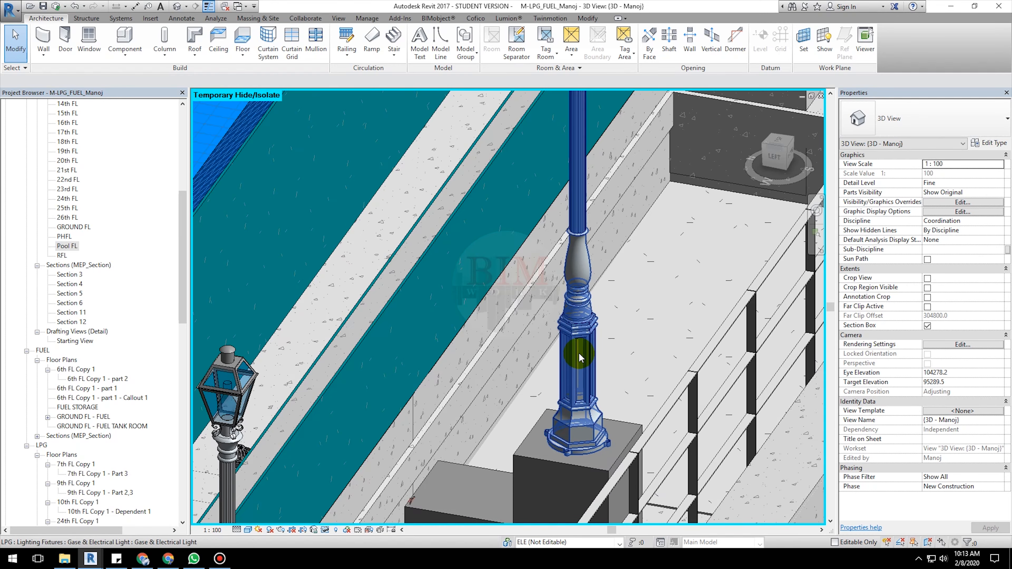
Select a middle lamp post beside the pool wall and crop the 3D view around it with a selection box
left_click(578, 353)
scroll(497, 332, "down", 8)
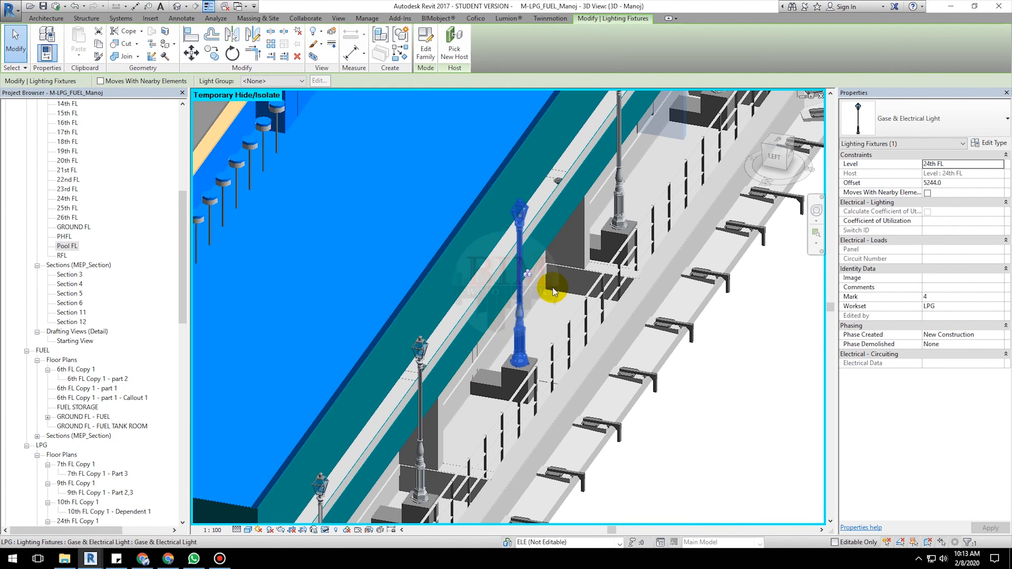
middle_click_drag(560, 241, 556, 263)
scroll(556, 266, "up", 2)
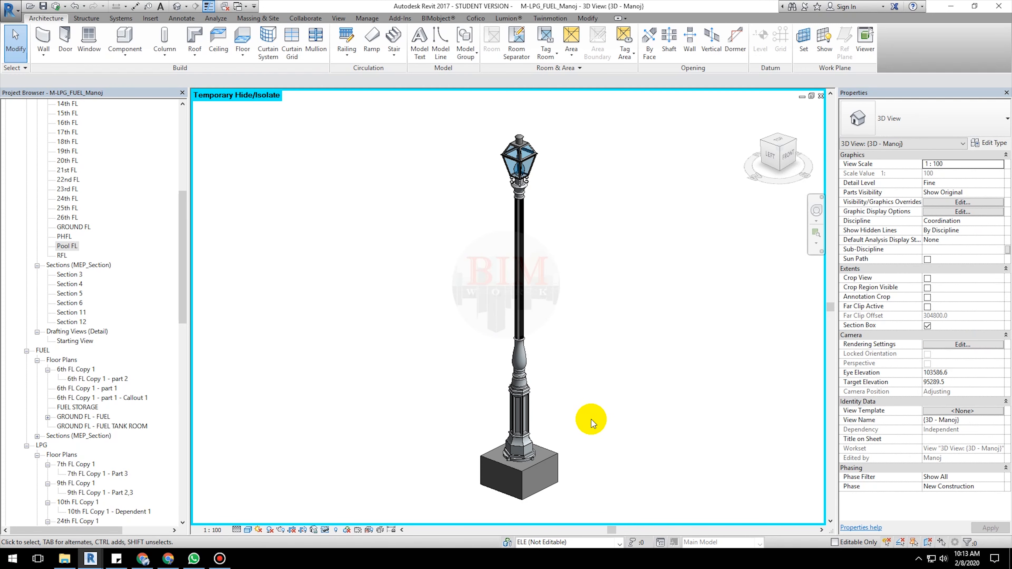
Examine the isolated lamp post's lantern head, fluted shaft and pedestal on its base block in 3D
middle_click_drag(591, 419, 540, 328, "shift")
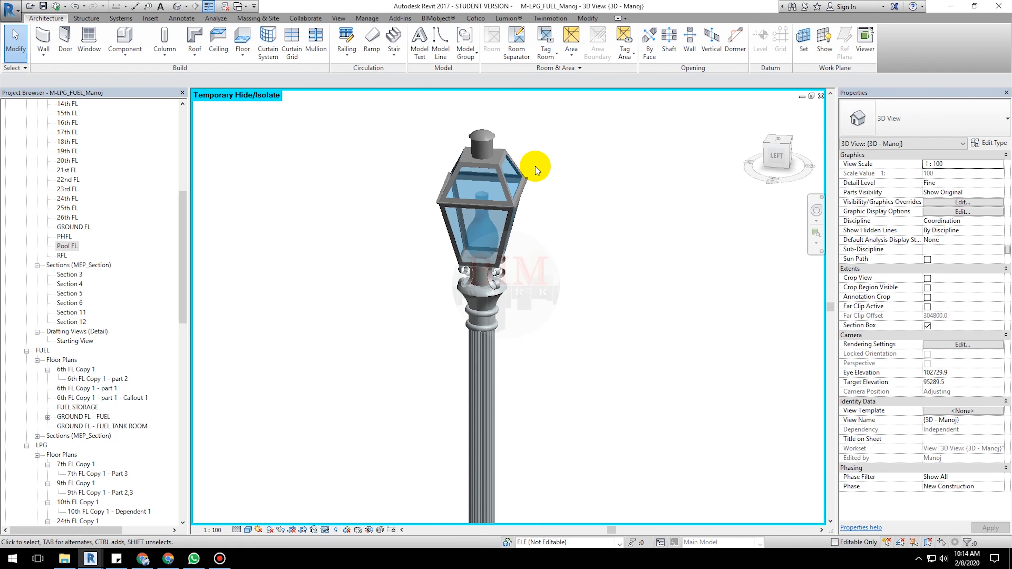
scroll(535, 166, "up", 2)
middle_click_drag(568, 243, 375, 339, "shift")
middle_click_drag(493, 426, 482, 346)
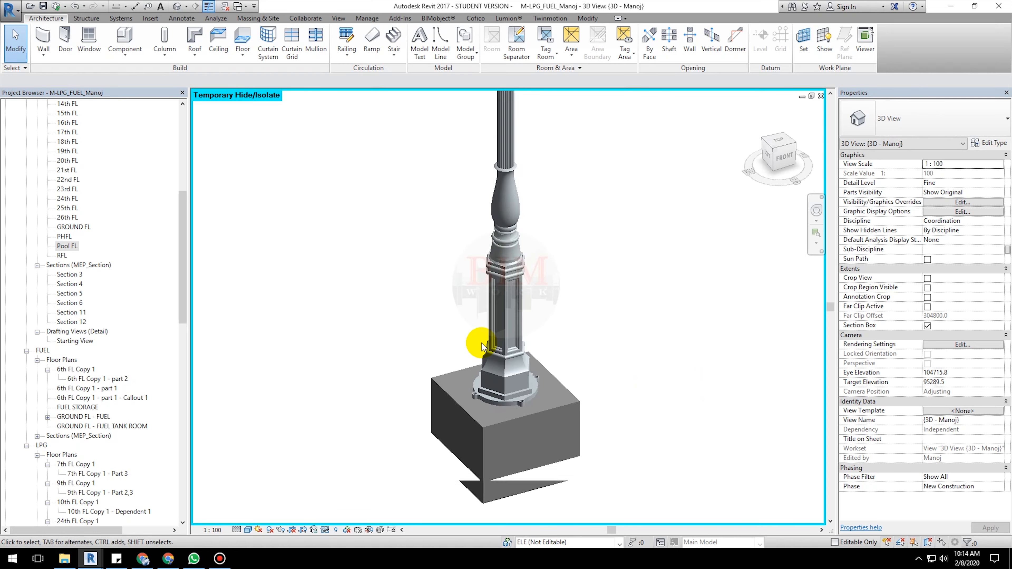